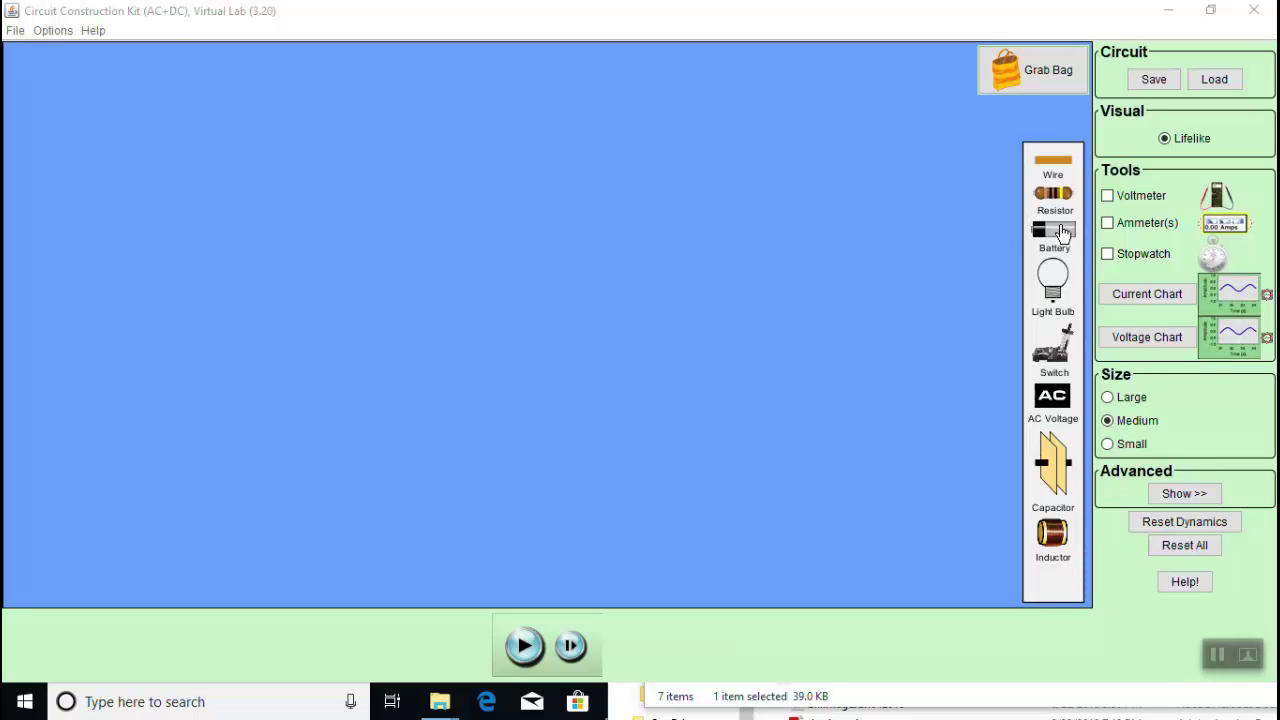
Place a battery and three resistors on the workspace
{"action": "left_click_drag", "start_coordinate": [1063, 232], "coordinate": [314, 335]}
{"action": "left_click_drag", "start_coordinate": [1053, 200], "coordinate": [512, 204]}
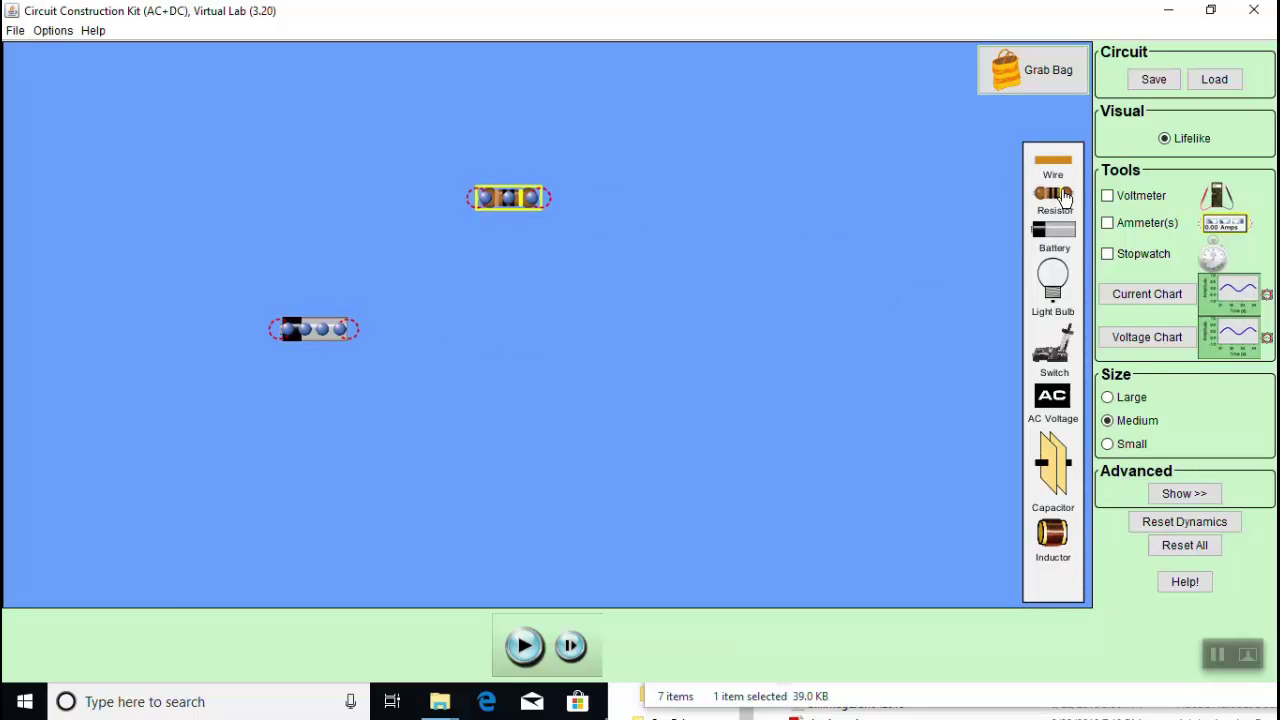
{"action": "left_click_drag", "start_coordinate": [1053, 200], "coordinate": [710, 312]}
{"action": "left_click_drag", "start_coordinate": [1068, 213], "coordinate": [873, 310]}
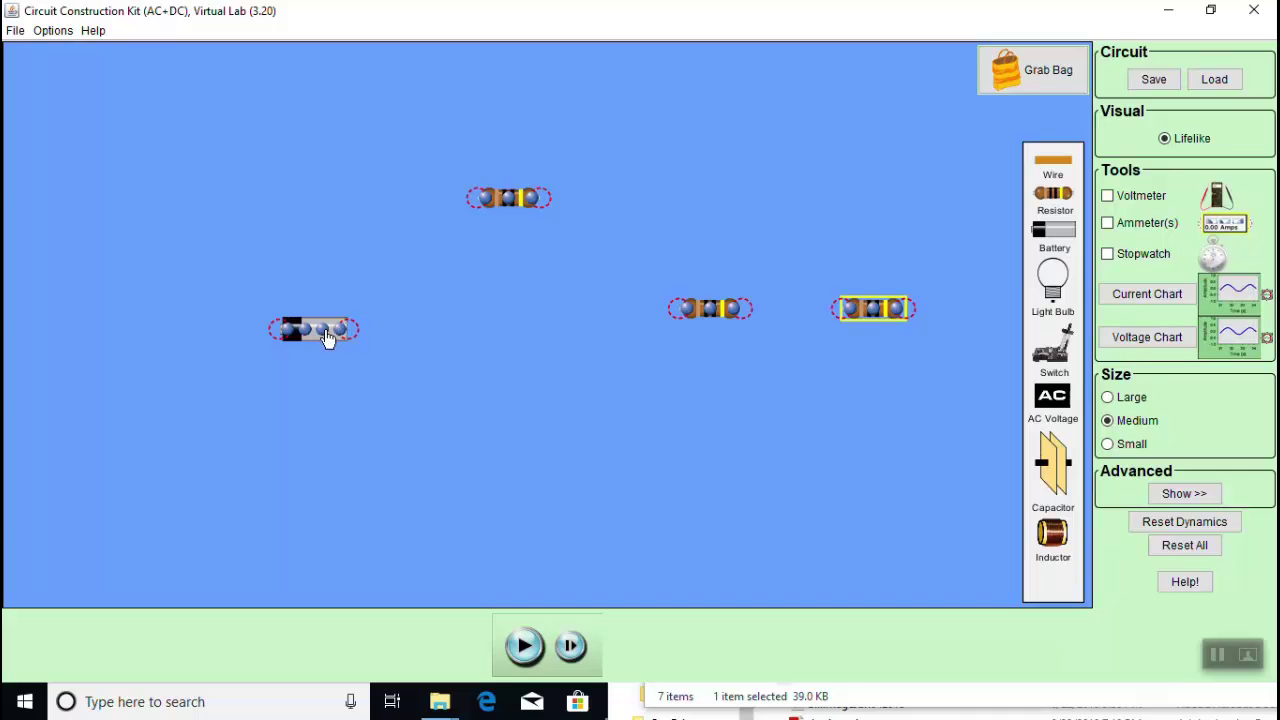
Turn the battery and the middle and right resistors upright, and shift the top resistor down-left
{"action": "left_click_drag", "start_coordinate": [337, 331], "coordinate": [280, 397]}
{"action": "left_click_drag", "start_coordinate": [522, 203], "coordinate": [494, 223]}
{"action": "left_click_drag", "start_coordinate": [733, 308], "coordinate": [690, 395]}
{"action": "left_click_drag", "start_coordinate": [873, 313], "coordinate": [806, 394]}
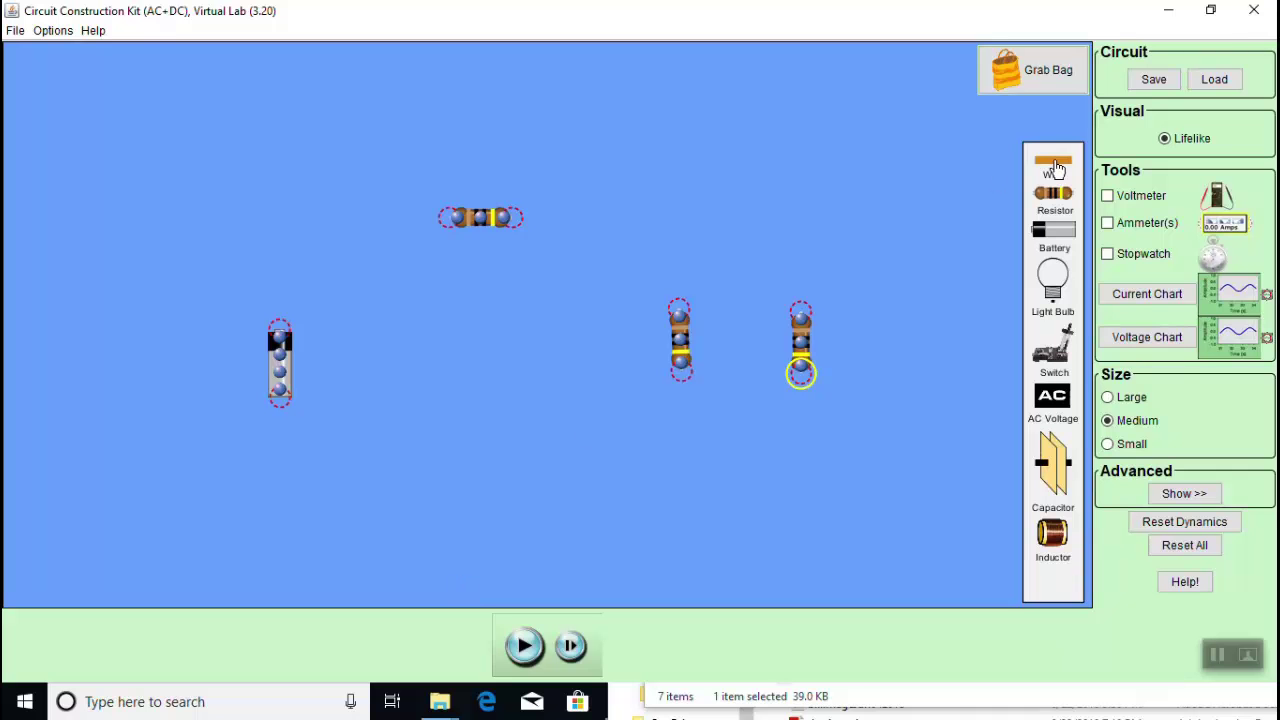
Wire the top resistor to the battery and both upright resistors, joining their lower ends to the top junction
{"action": "left_click_drag", "start_coordinate": [1052, 170], "coordinate": [694, 217]}
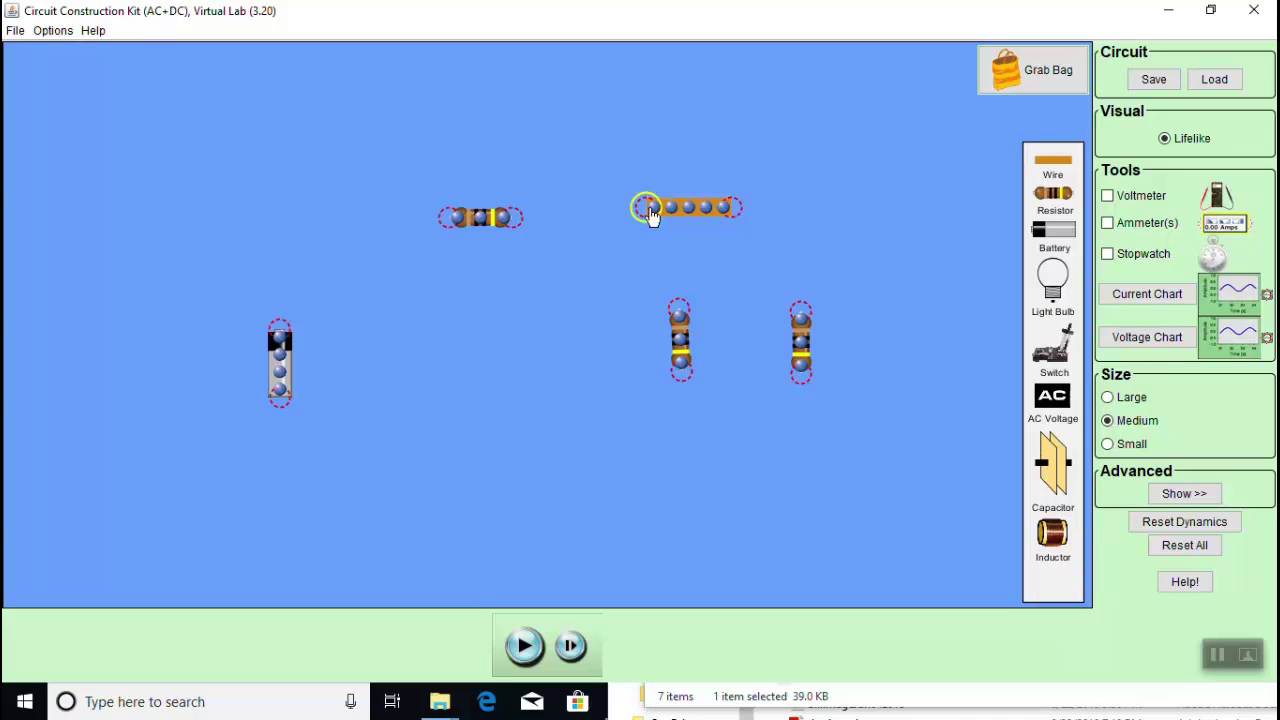
{"action": "left_click_drag", "start_coordinate": [650, 216], "coordinate": [550, 218]}
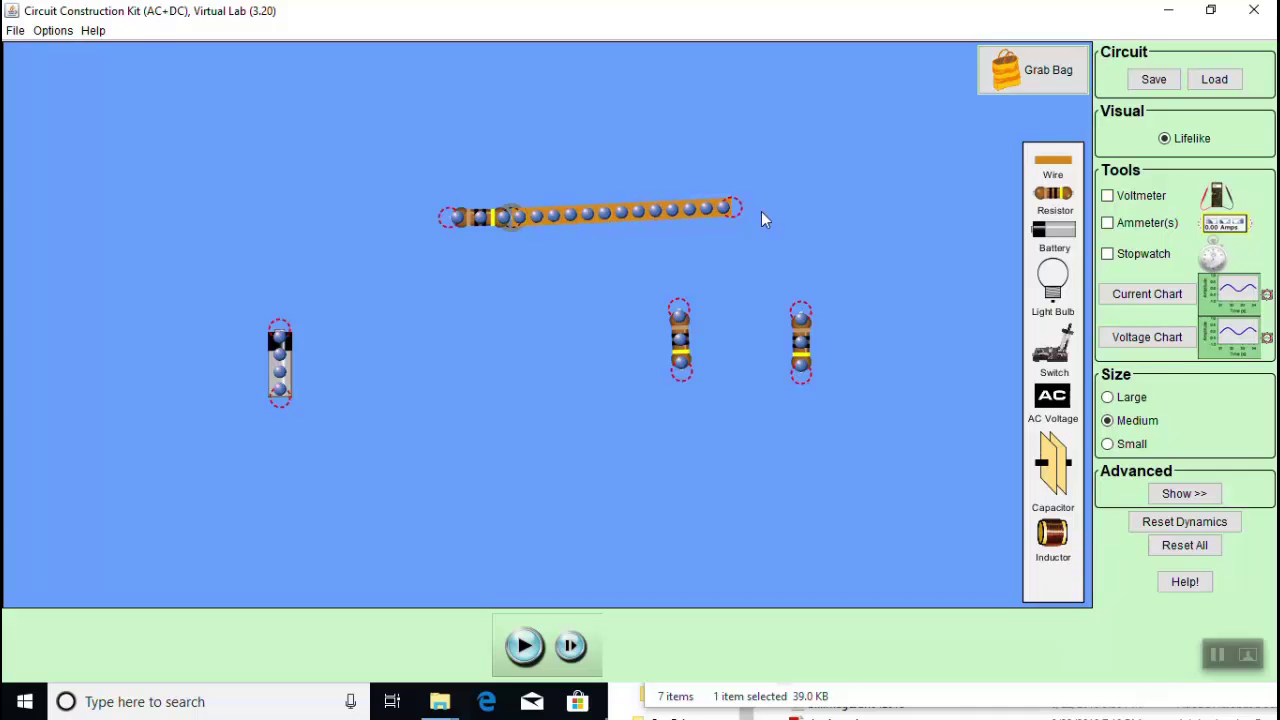
{"action": "left_click_drag", "start_coordinate": [1052, 165], "coordinate": [811, 478]}
{"action": "left_click_drag", "start_coordinate": [1052, 165], "coordinate": [615, 498]}
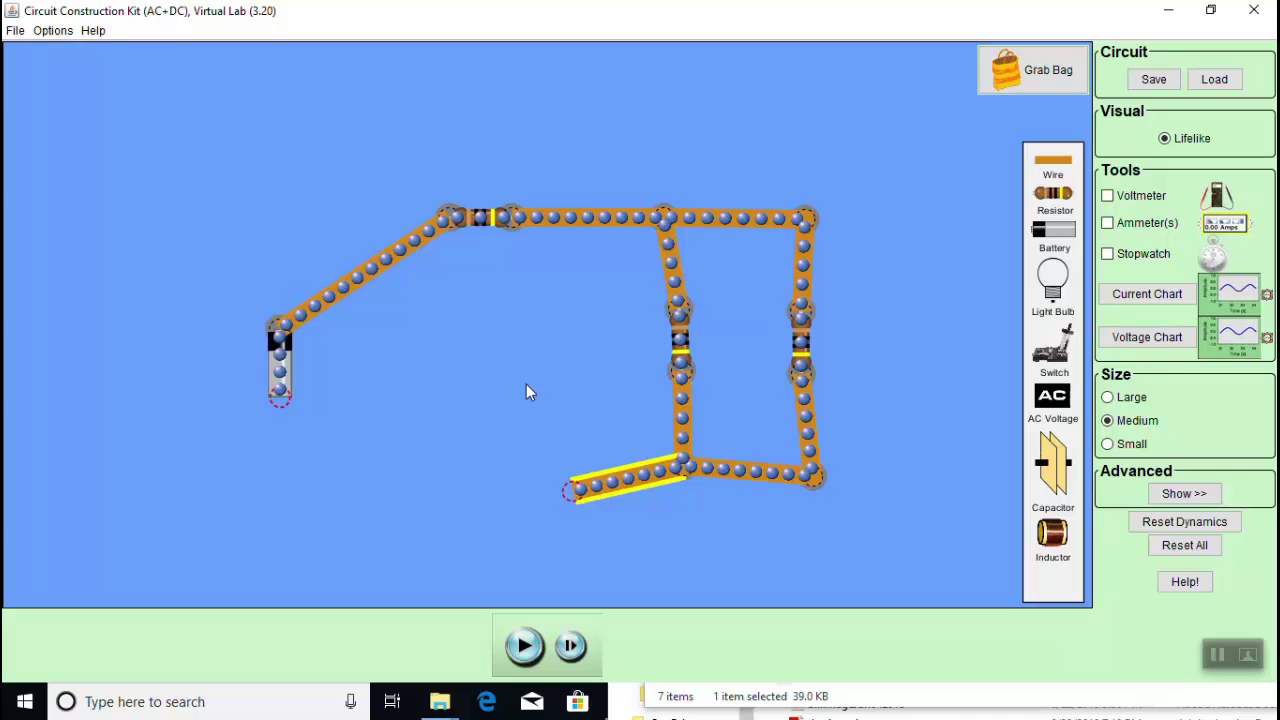
{"action": "left_click_drag", "start_coordinate": [571, 490], "coordinate": [503, 249]}
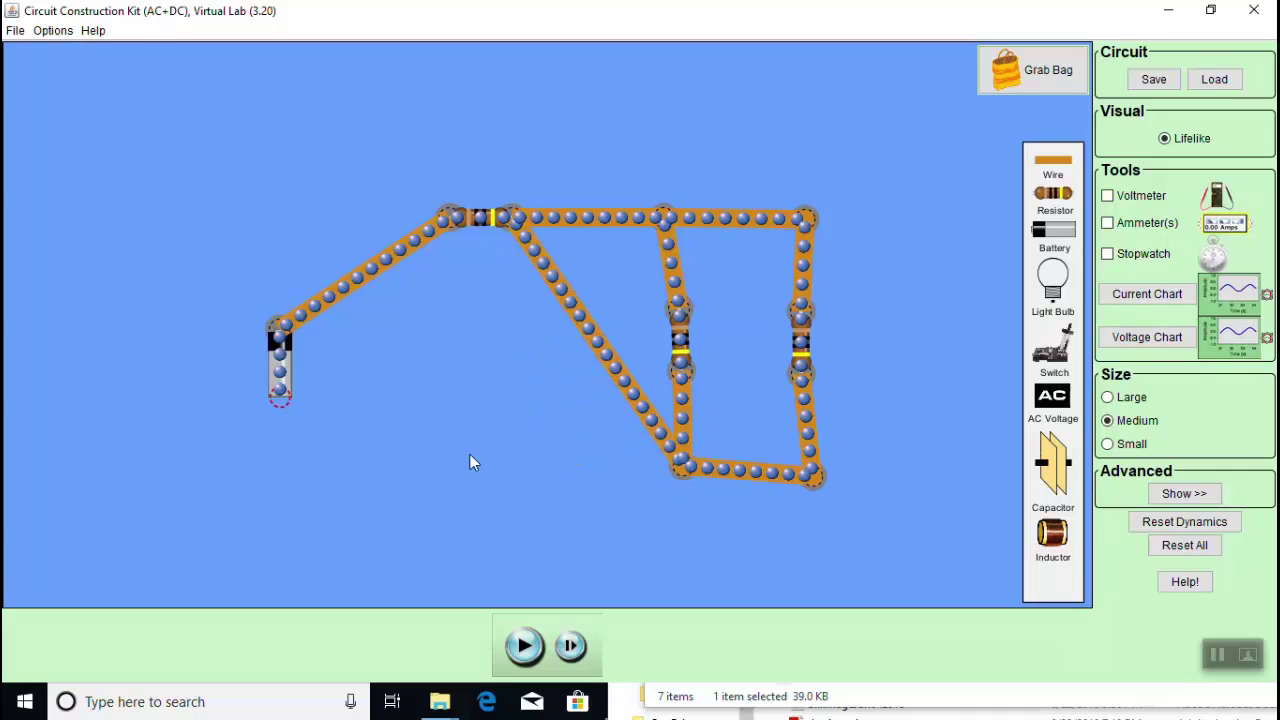
Split the top junction and reroute the diagonal wire to the battery's lower terminal
{"action": "right_click", "coordinate": [509, 220]}
{"action": "left_click", "coordinate": [556, 234]}
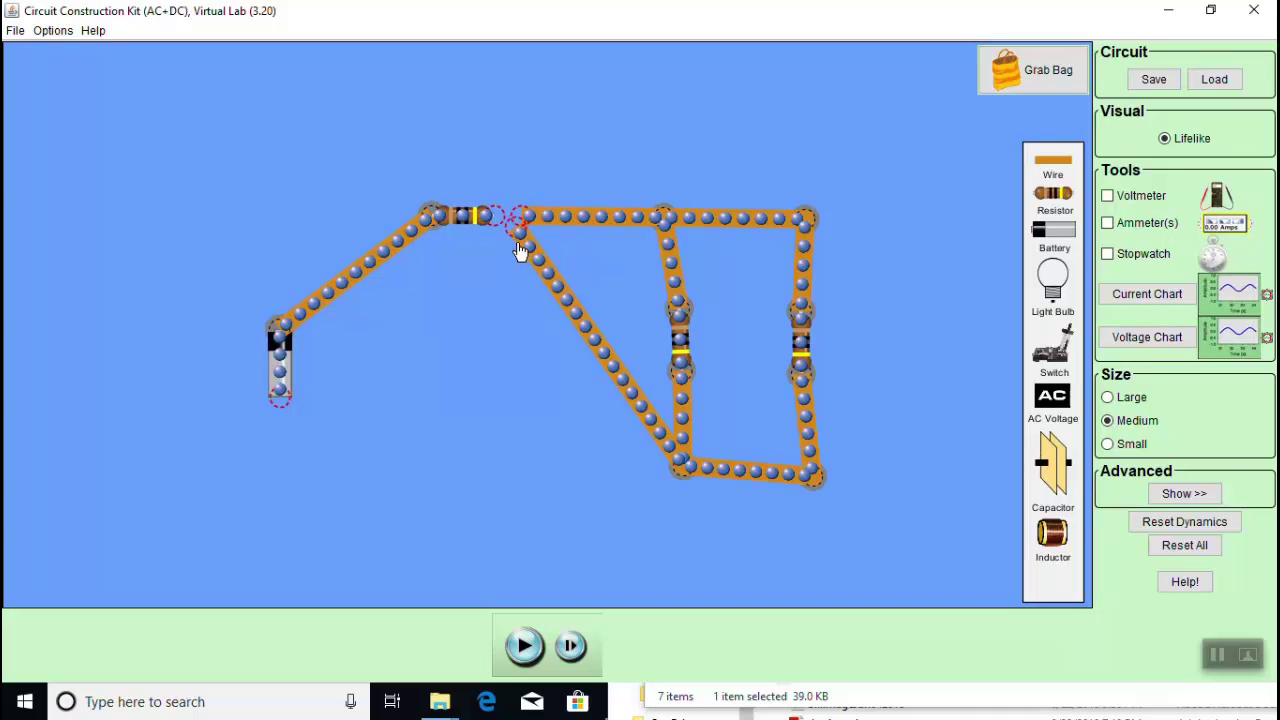
{"action": "left_click_drag", "start_coordinate": [519, 238], "coordinate": [466, 411]}
{"action": "left_click_drag", "start_coordinate": [530, 222], "coordinate": [500, 229]}
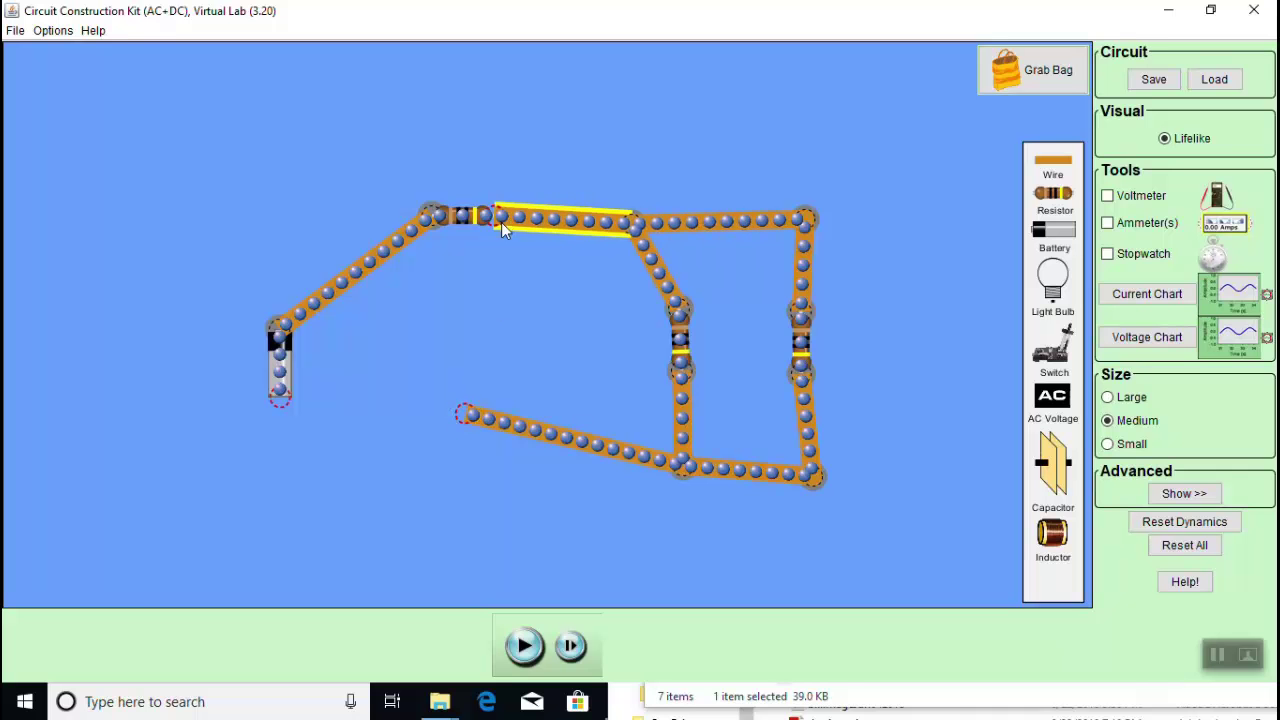
{"action": "left_click_drag", "start_coordinate": [463, 414], "coordinate": [290, 403]}
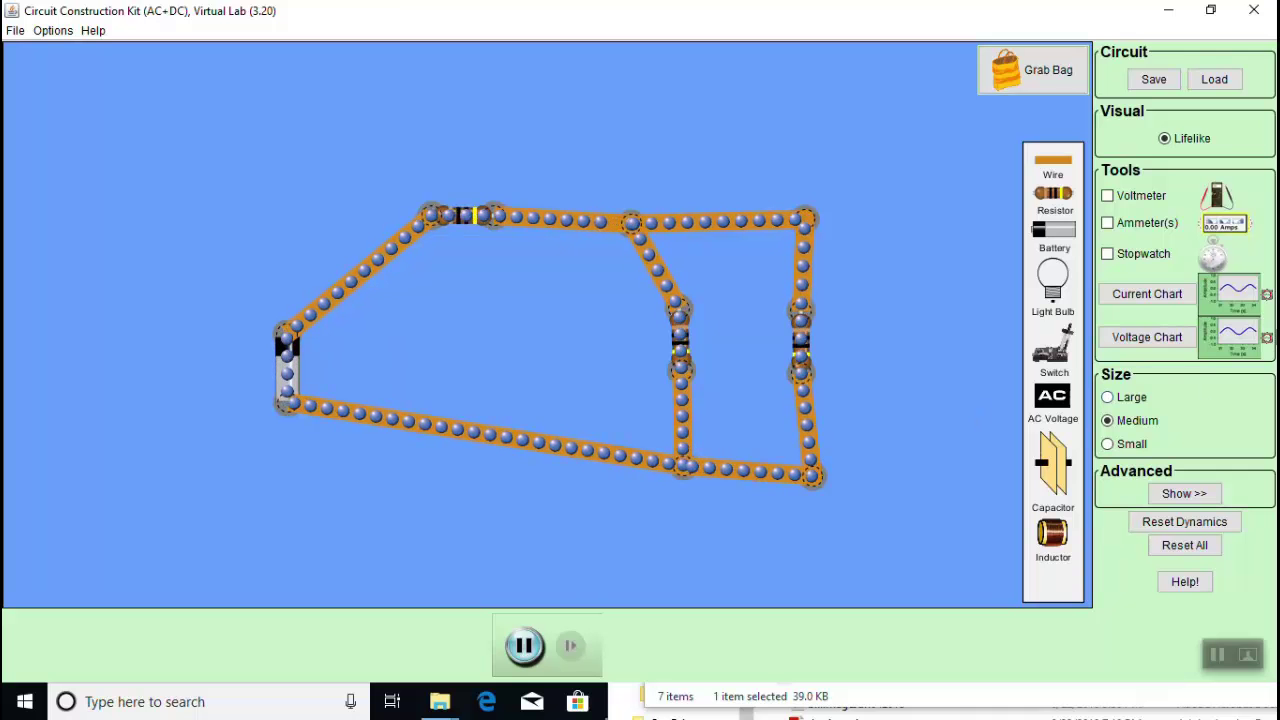
Measure 9 V across the battery with the voltmeter probes, then probe two points on one wire
{"action": "left_click", "coordinate": [1108, 196]}
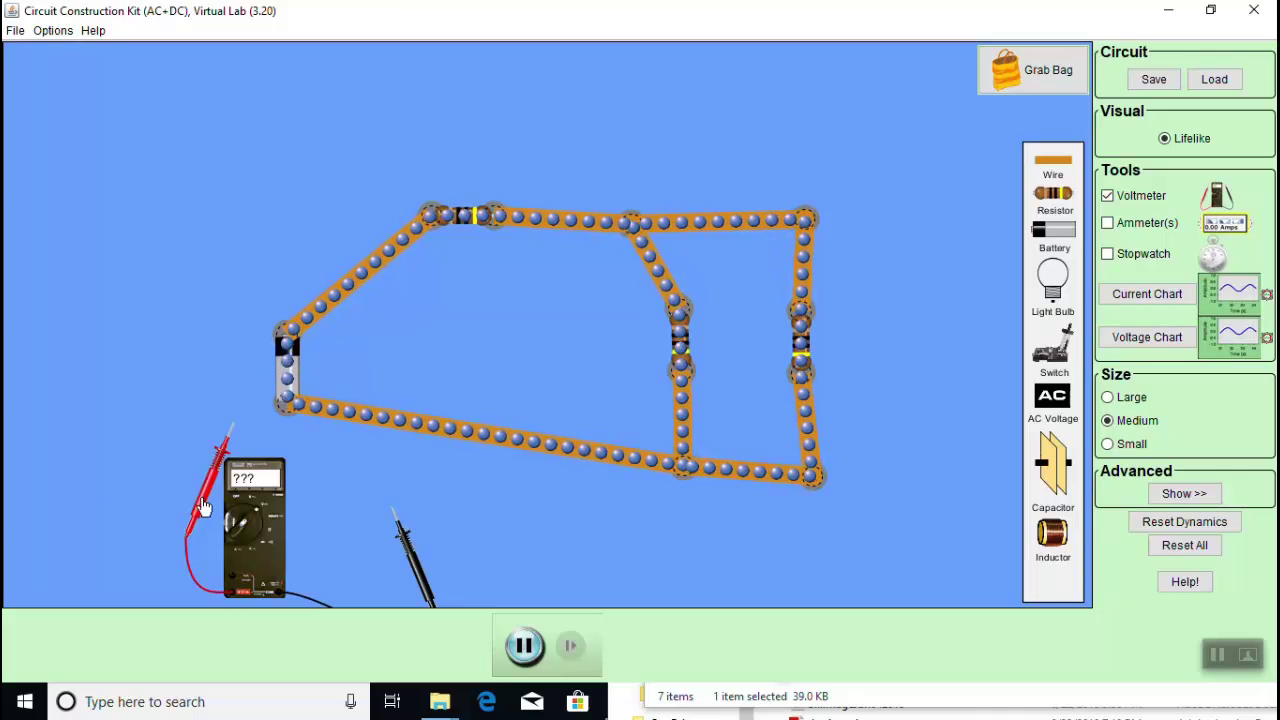
{"action": "left_click_drag", "start_coordinate": [205, 490], "coordinate": [262, 398]}
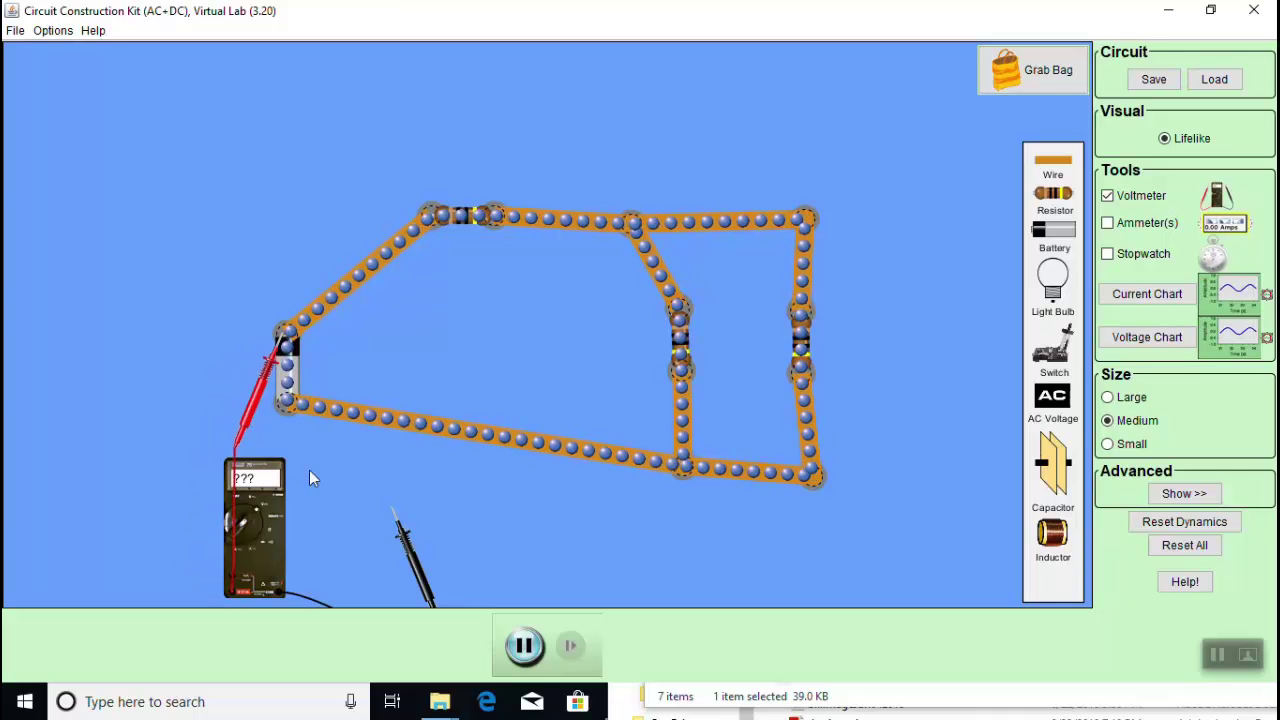
{"action": "left_click_drag", "start_coordinate": [412, 555], "coordinate": [365, 465]}
{"action": "left_click_drag", "start_coordinate": [265, 560], "coordinate": [288, 562]}
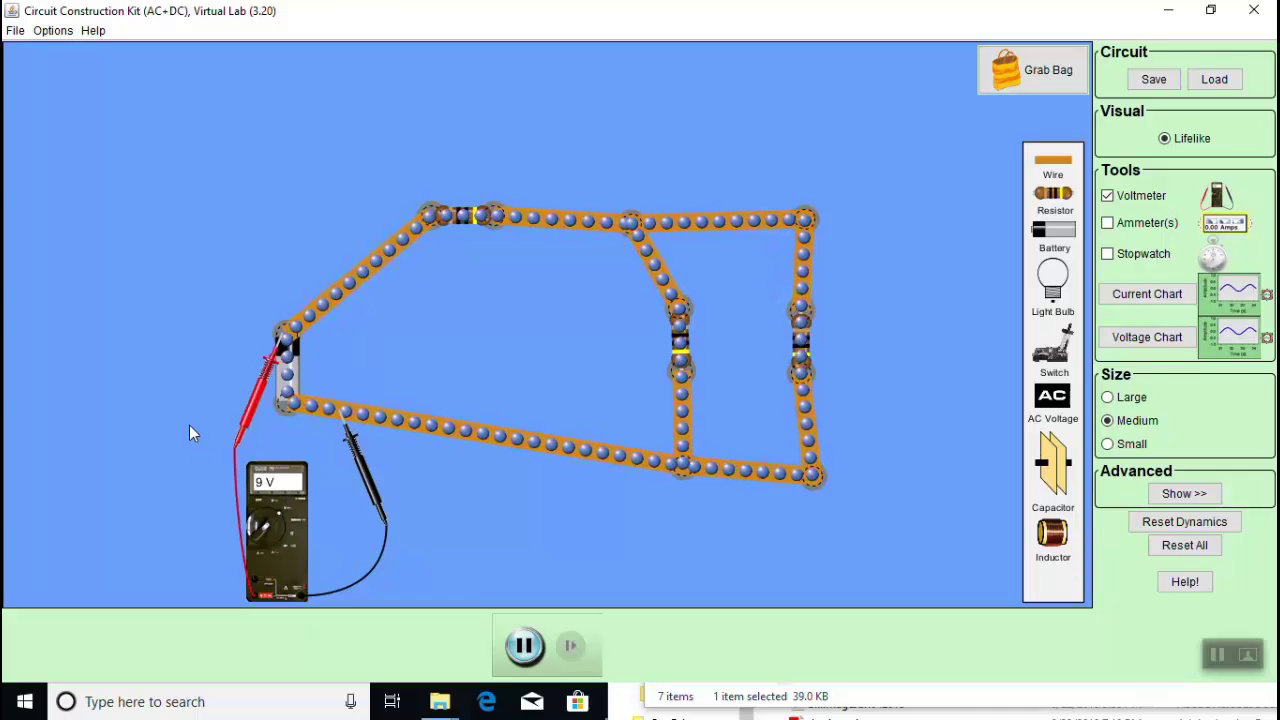
{"action": "left_click_drag", "start_coordinate": [255, 400], "coordinate": [305, 492]}
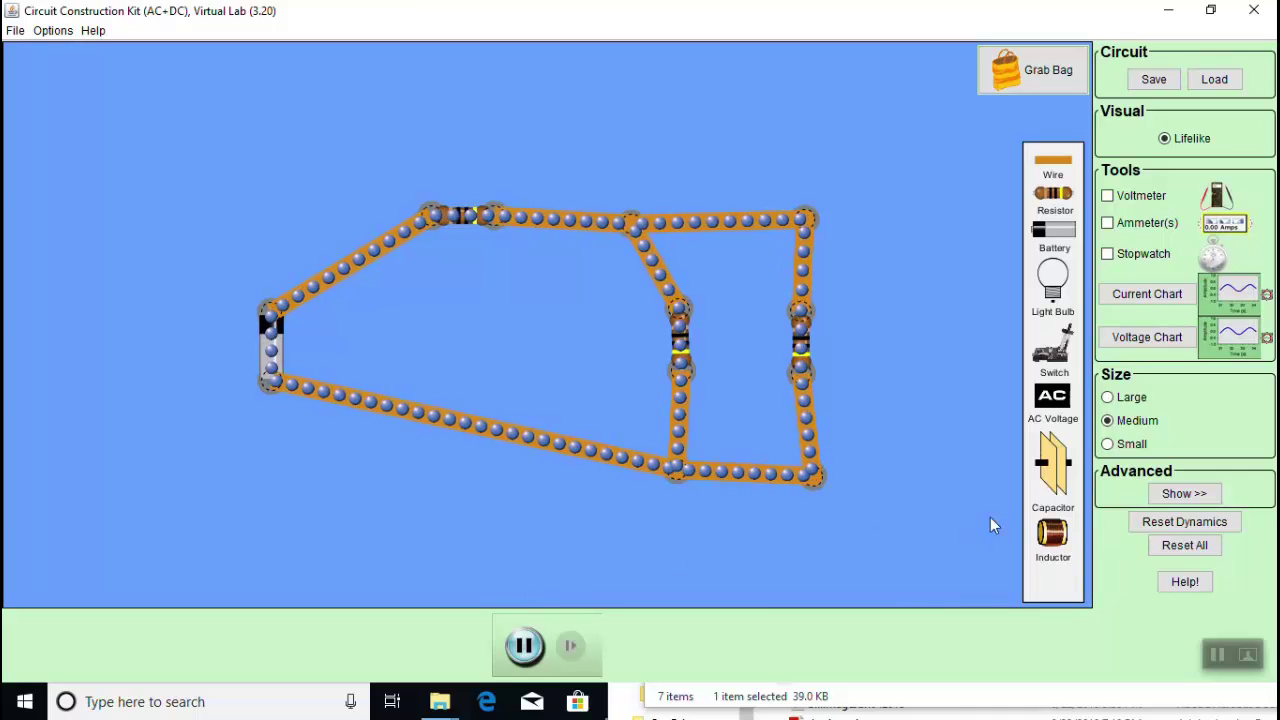
Split the junction at the battery's lower end and insert an ammeter reading 0.60 Amps
{"action": "left_click", "coordinate": [1107, 222]}
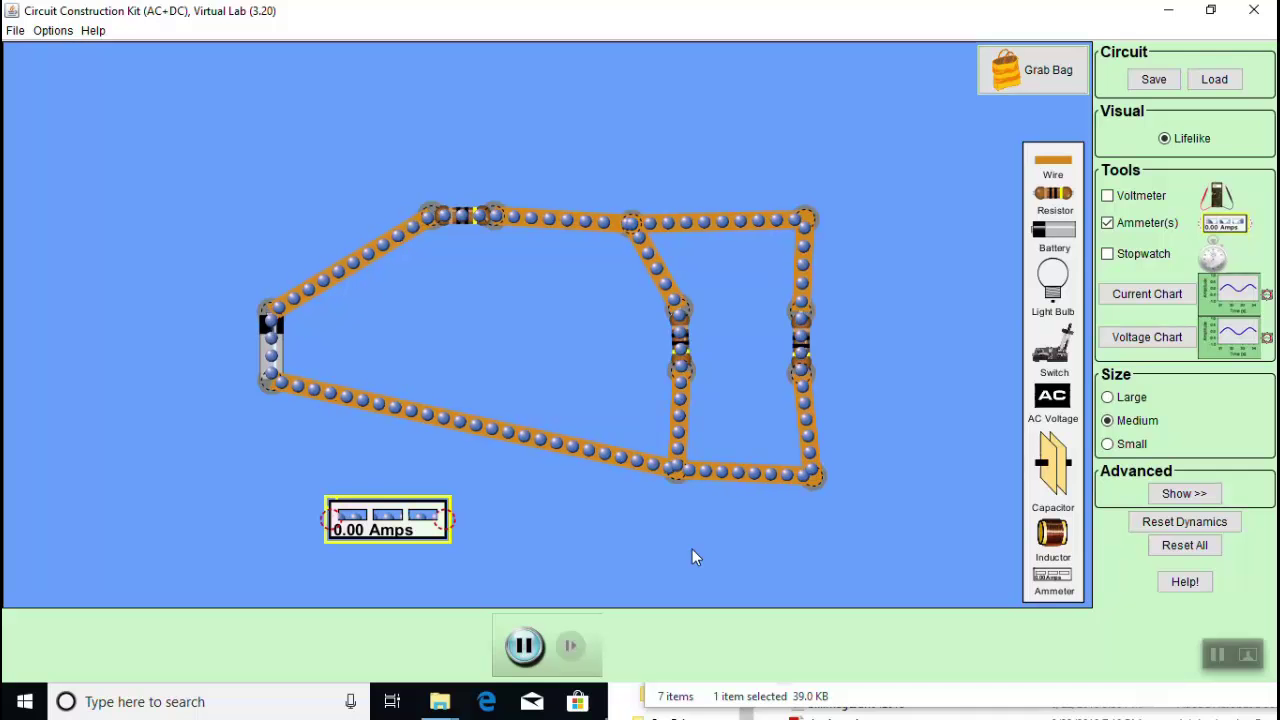
{"action": "right_click", "coordinate": [299, 402]}
{"action": "left_click", "coordinate": [331, 391]}
{"action": "left_click_drag", "start_coordinate": [388, 519], "coordinate": [378, 385]}
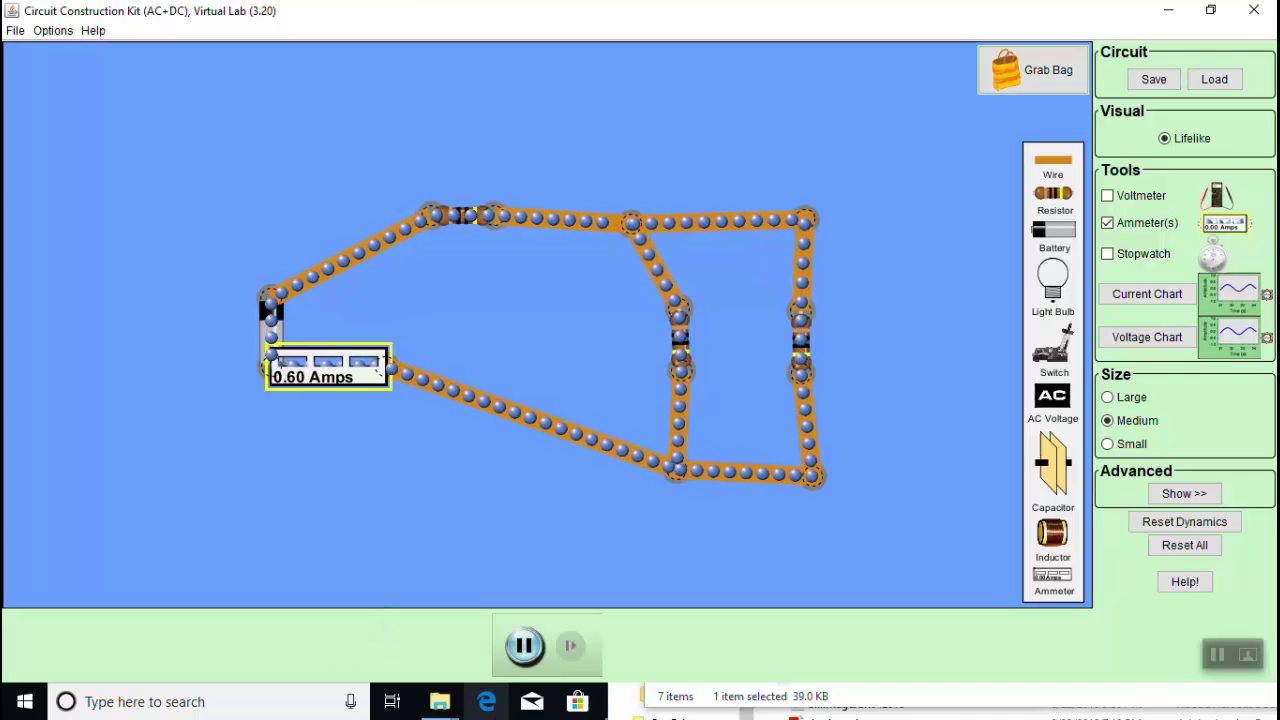
Add a stopwatch, start it, and run the simulation to time the circuit to 12.87 s
{"action": "left_click", "coordinate": [525, 647]}
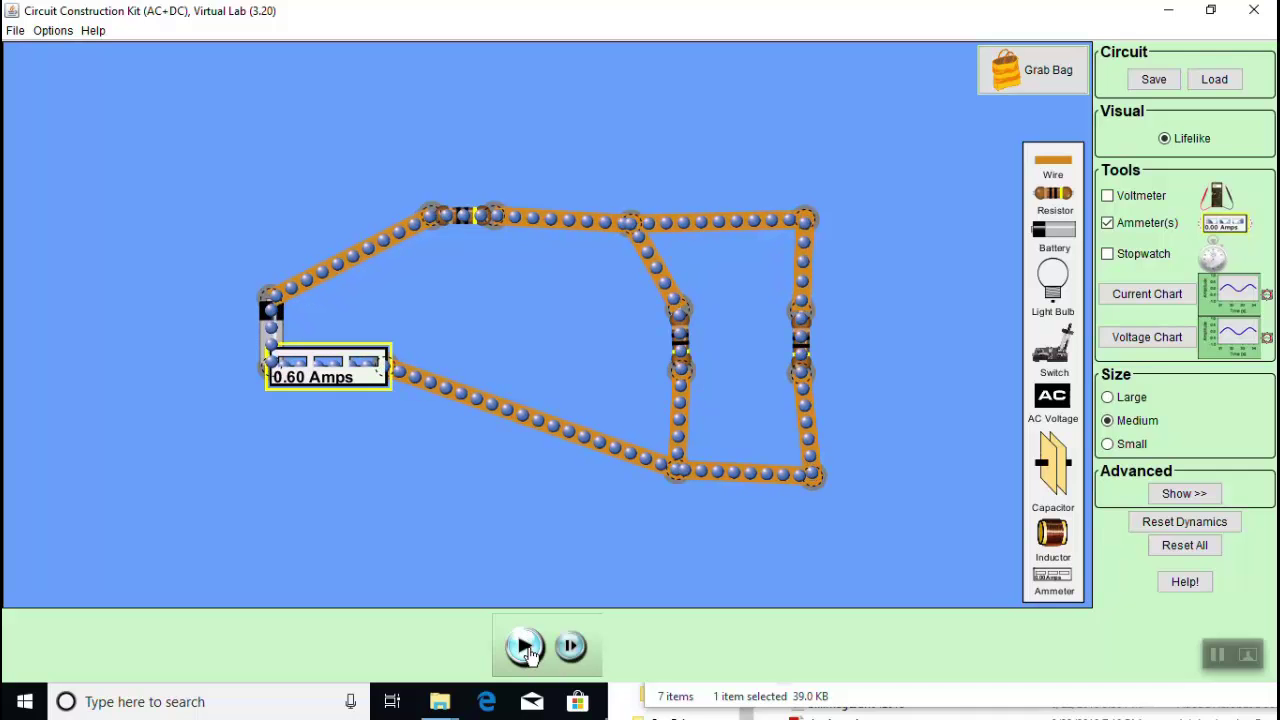
{"action": "left_click", "coordinate": [526, 648]}
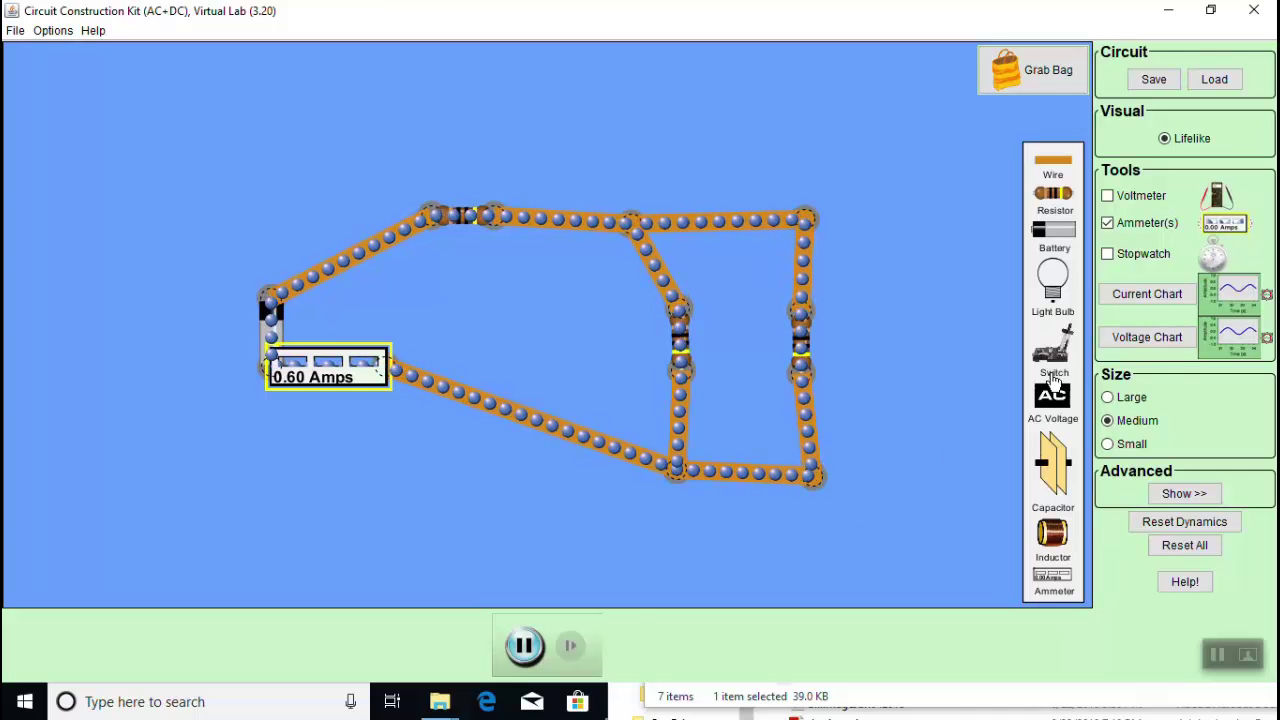
{"action": "left_click", "coordinate": [1107, 253]}
{"action": "left_click_drag", "start_coordinate": [279, 485], "coordinate": [309, 491]}
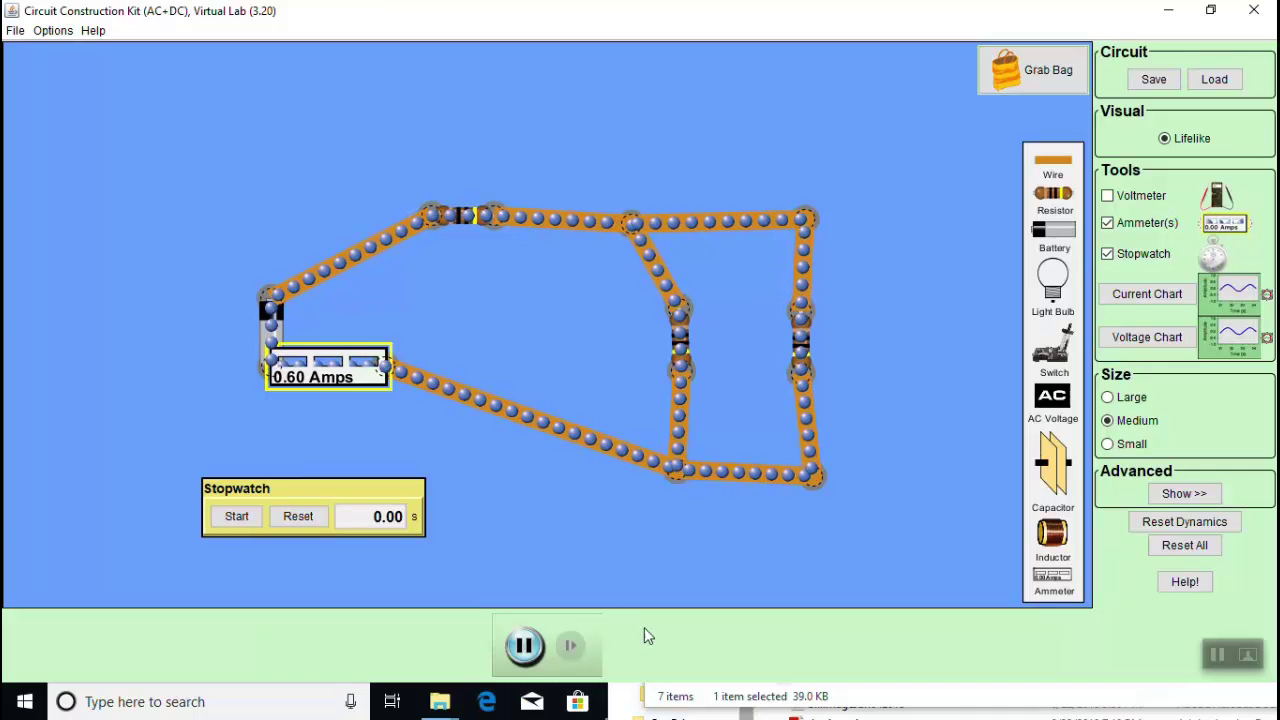
{"action": "left_click", "coordinate": [524, 646]}
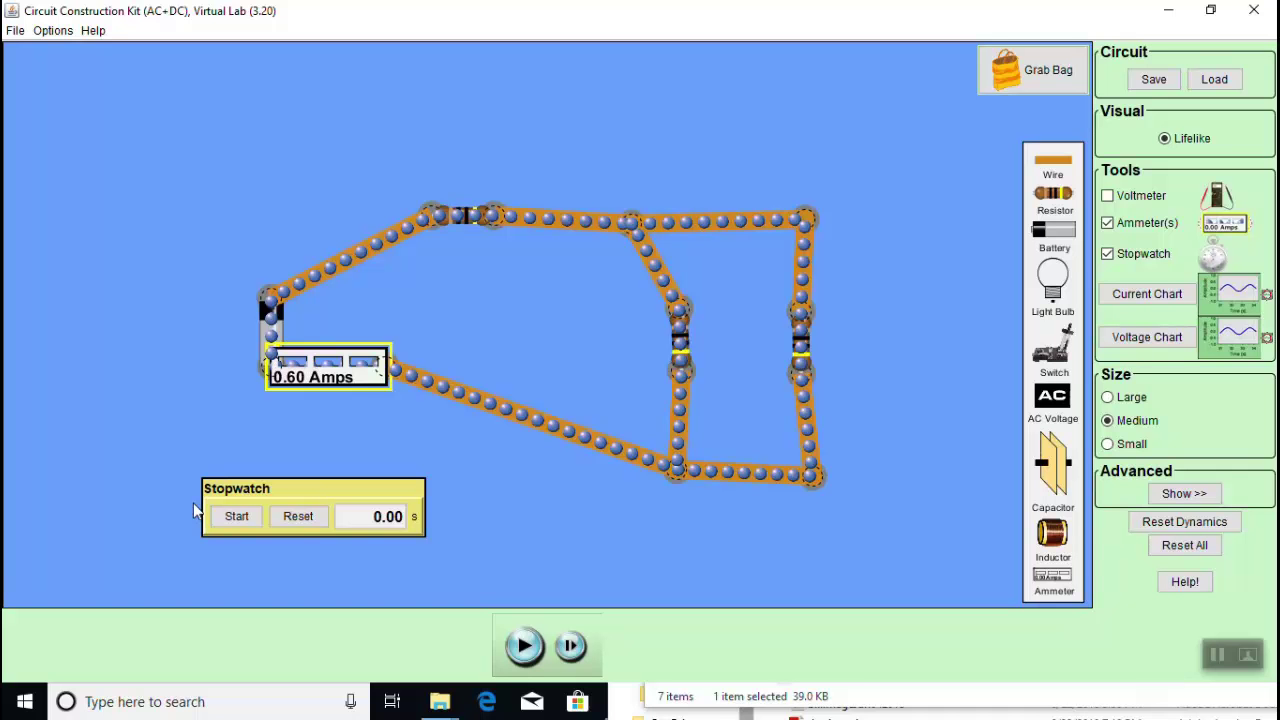
{"action": "left_click", "coordinate": [237, 517]}
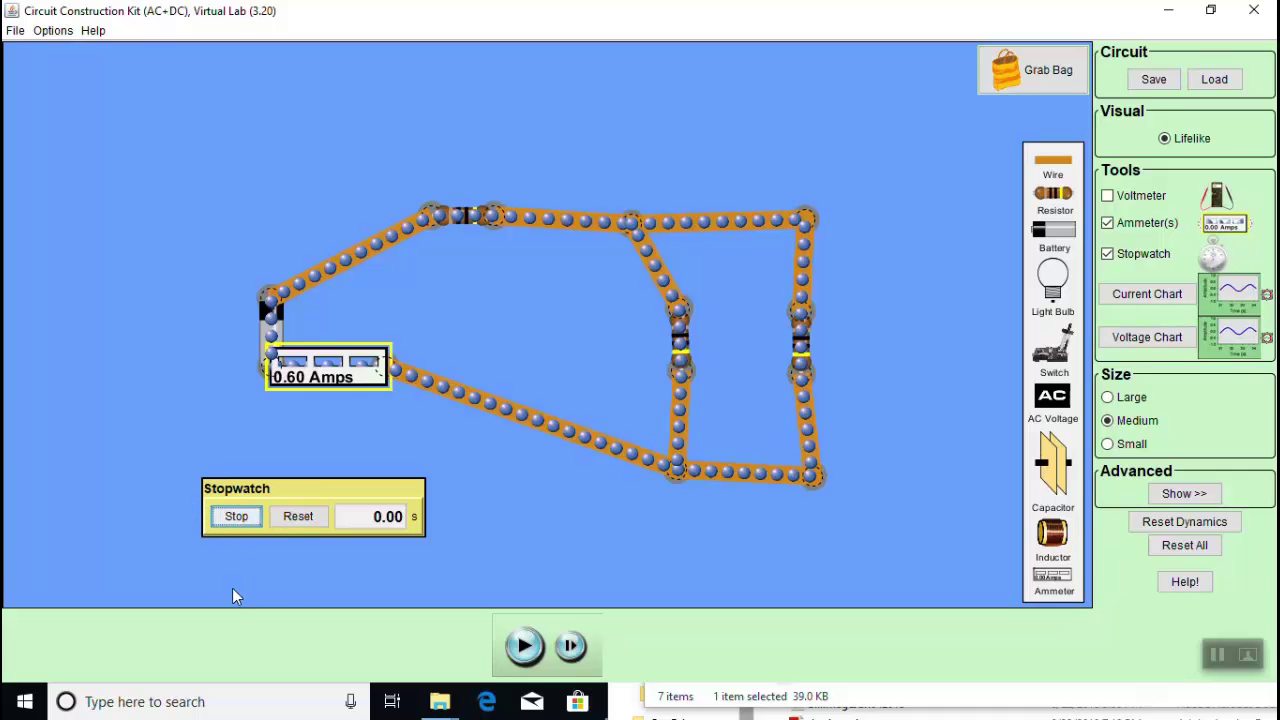
{"action": "left_click", "coordinate": [527, 648]}
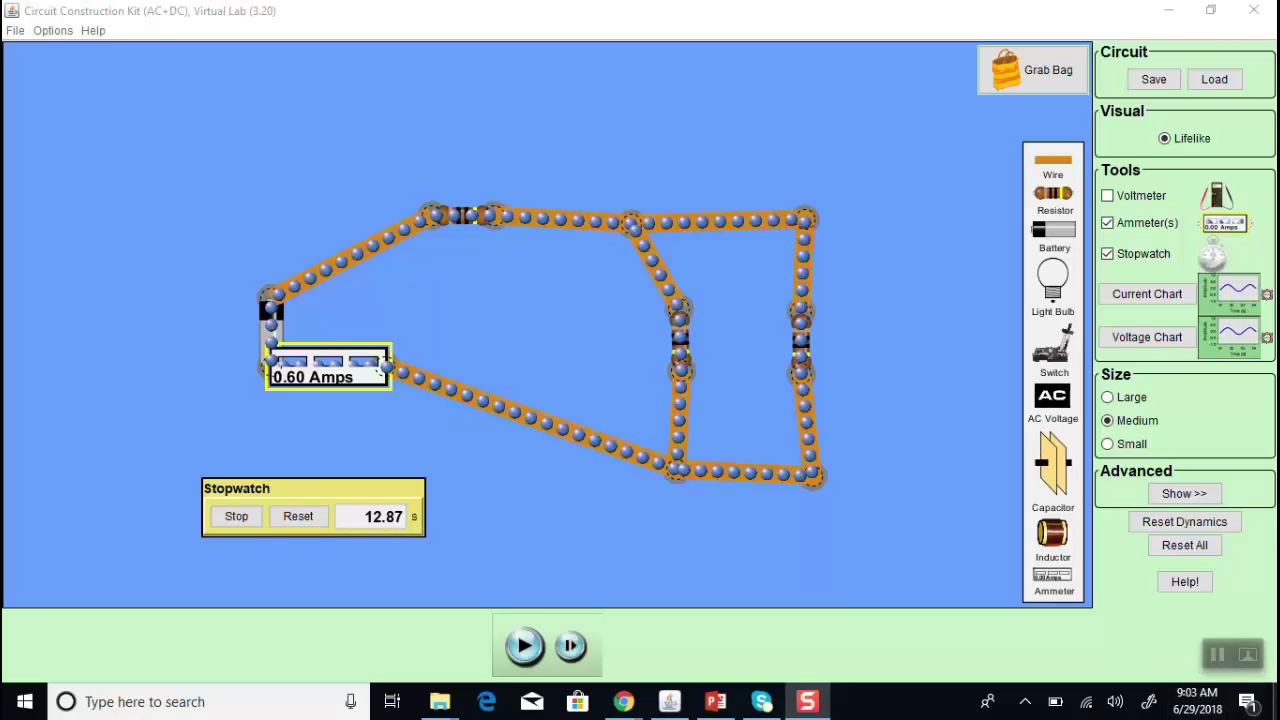
Reset everything, then wire a new battery to a capacitor in a closed loop
{"action": "left_click", "coordinate": [1190, 547]}
{"action": "left_click", "coordinate": [596, 368]}
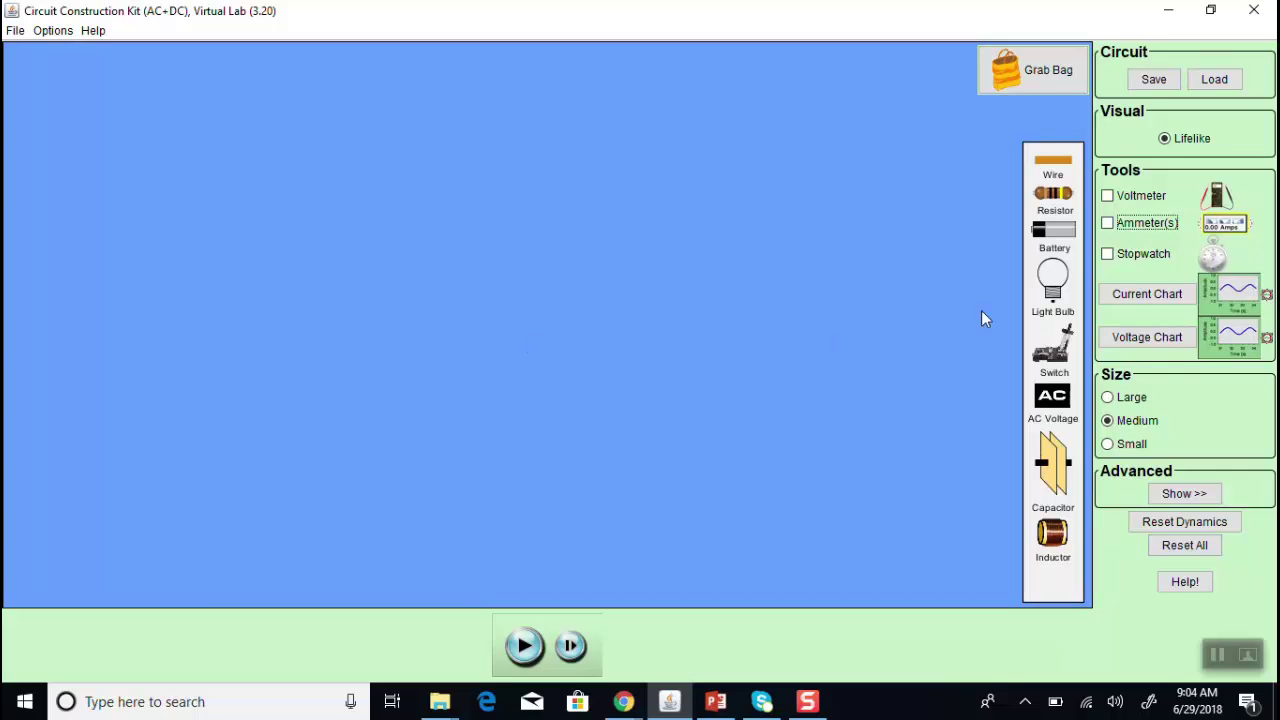
{"action": "left_click_drag", "start_coordinate": [1054, 238], "coordinate": [371, 431]}
{"action": "left_click_drag", "start_coordinate": [1050, 465], "coordinate": [680, 453]}
{"action": "left_click_drag", "start_coordinate": [1053, 161], "coordinate": [392, 392]}
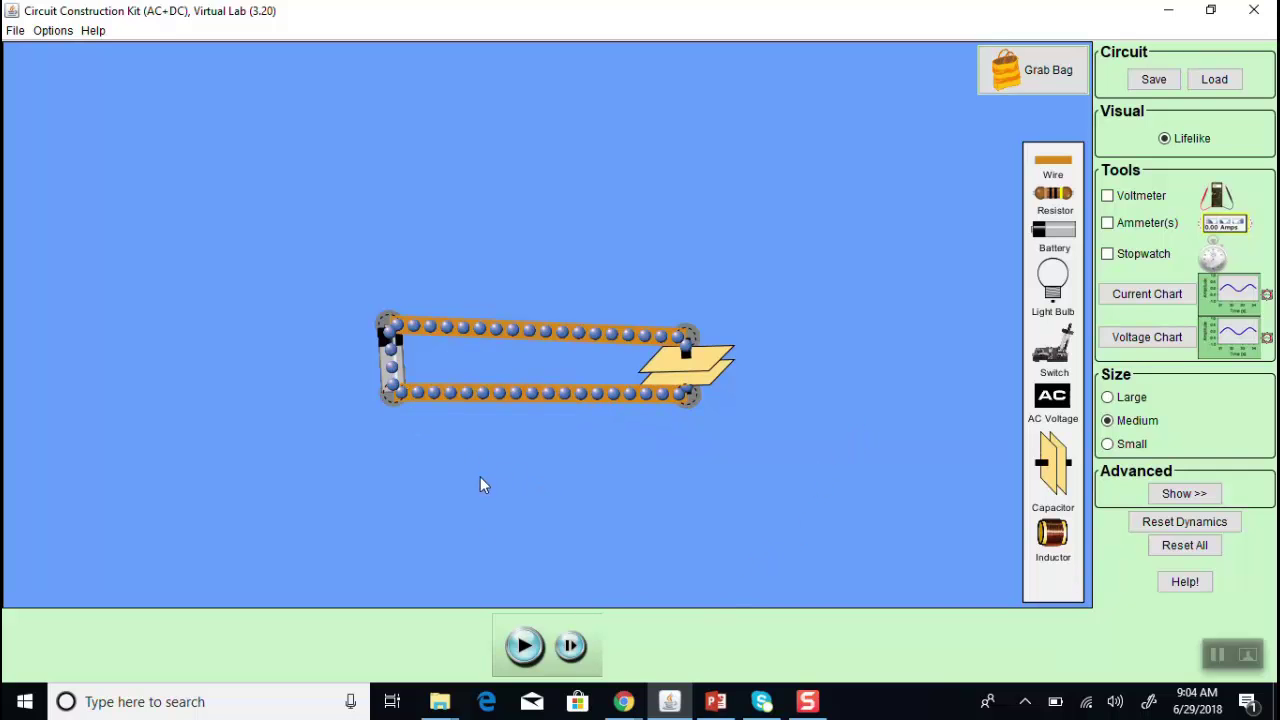
{"action": "right_click", "coordinate": [705, 376]}
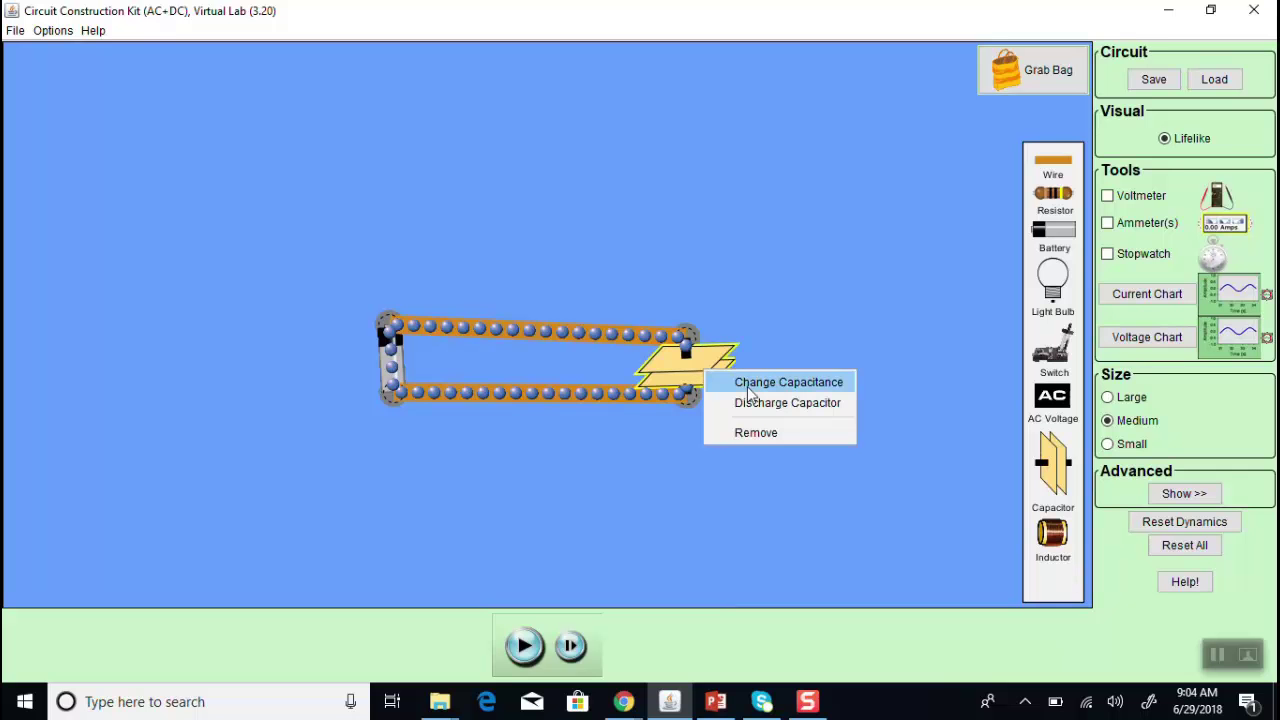
{"action": "left_click", "coordinate": [751, 384]}
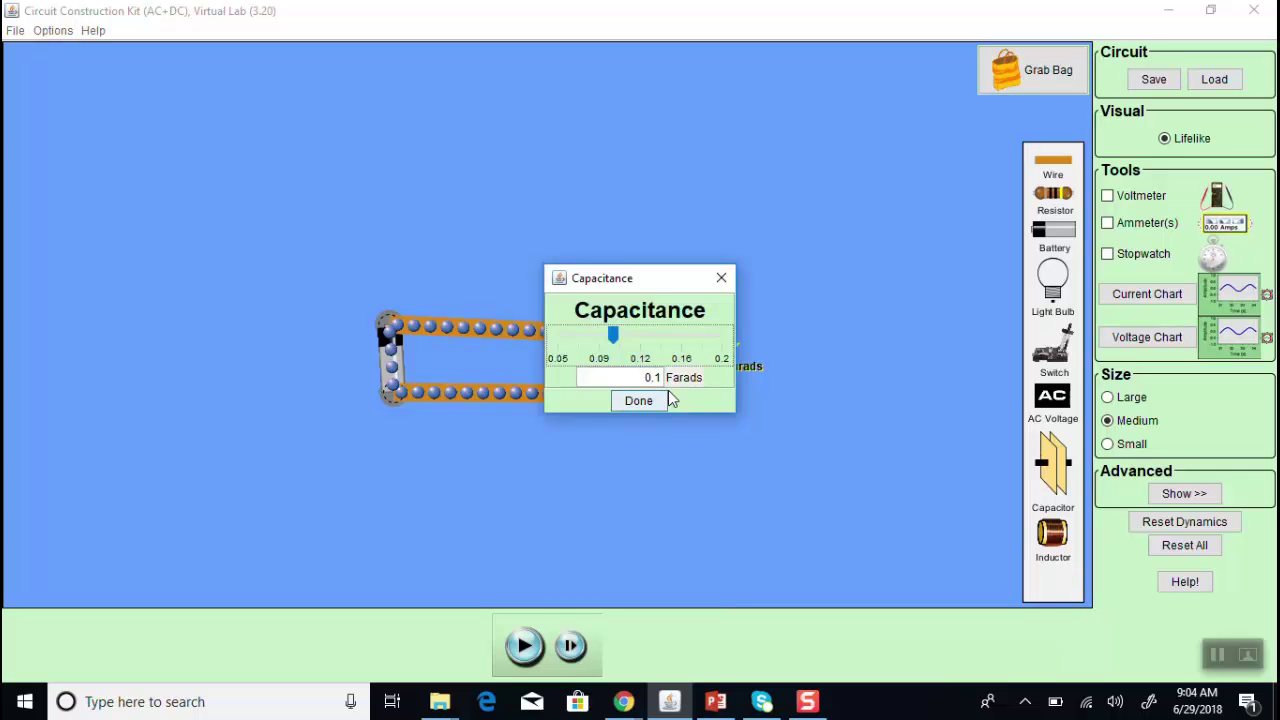
{"action": "left_click", "coordinate": [664, 399]}
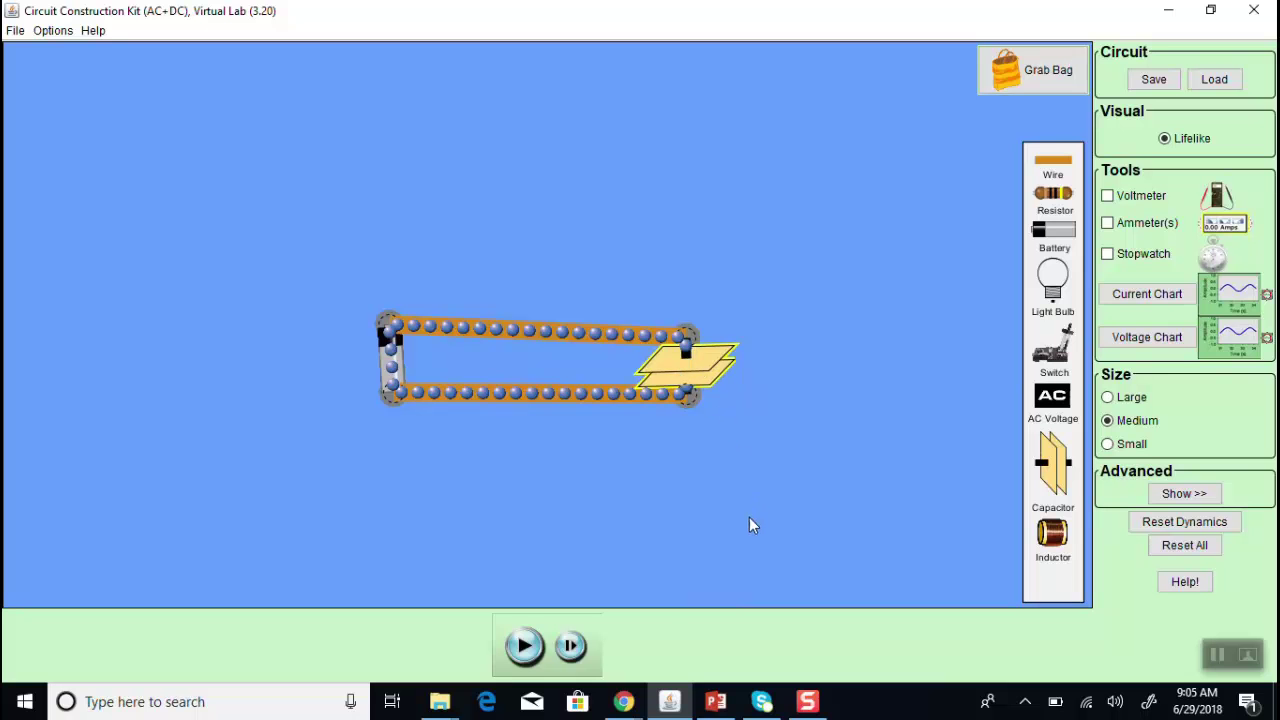
Run the simulation to charge the capacitor, then drag it free of the battery's wires
{"action": "left_click", "coordinate": [524, 645]}
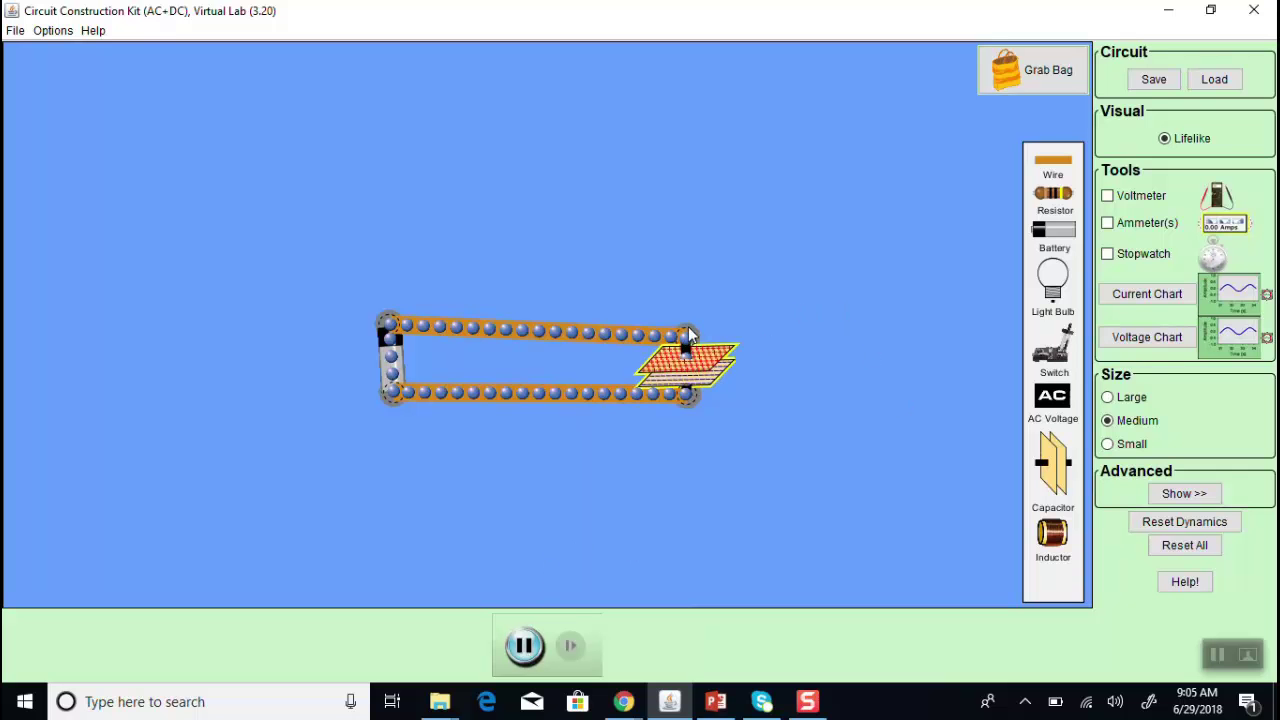
{"action": "left_click_drag", "start_coordinate": [690, 330], "coordinate": [848, 407]}
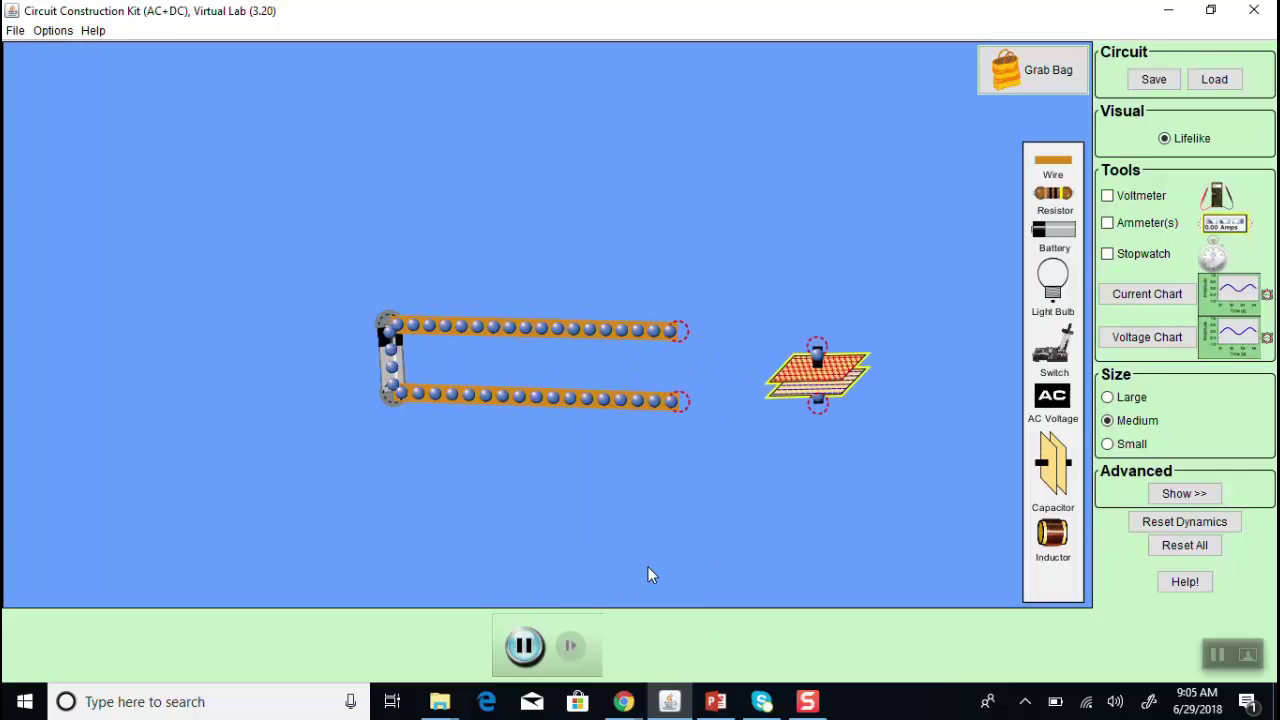